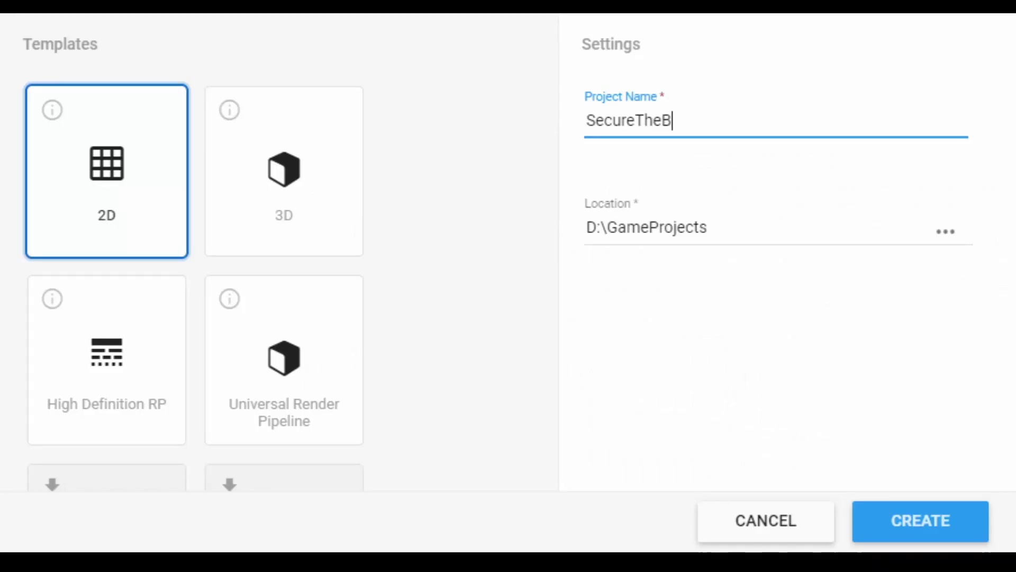
Step: Enter a name starting with SecureTheB for the new 2D project located in D:\GameProjects
text(h)
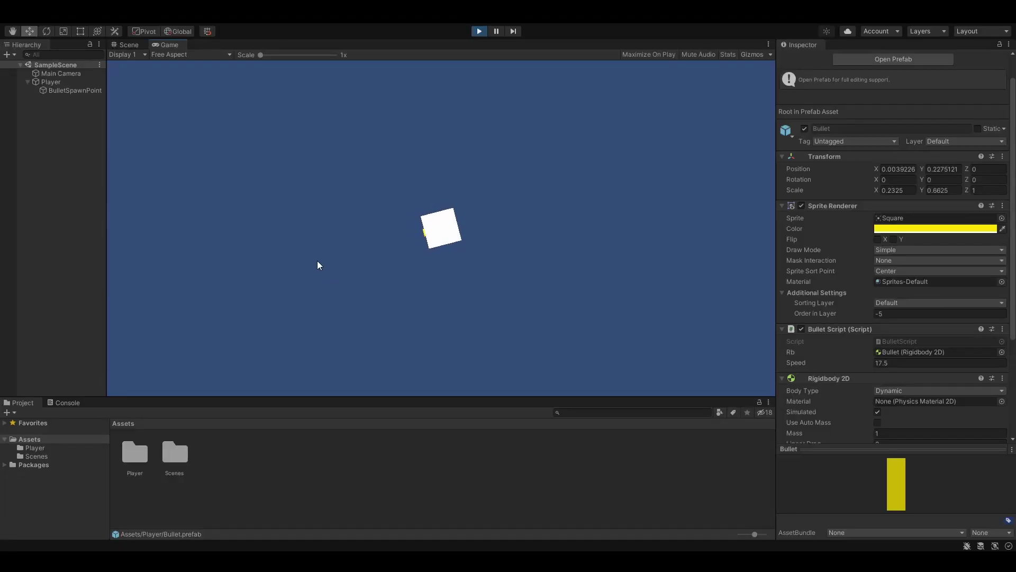
Step: Playtest the white square player by moving it sideways and firing yellow bullets in several directions
key(d)
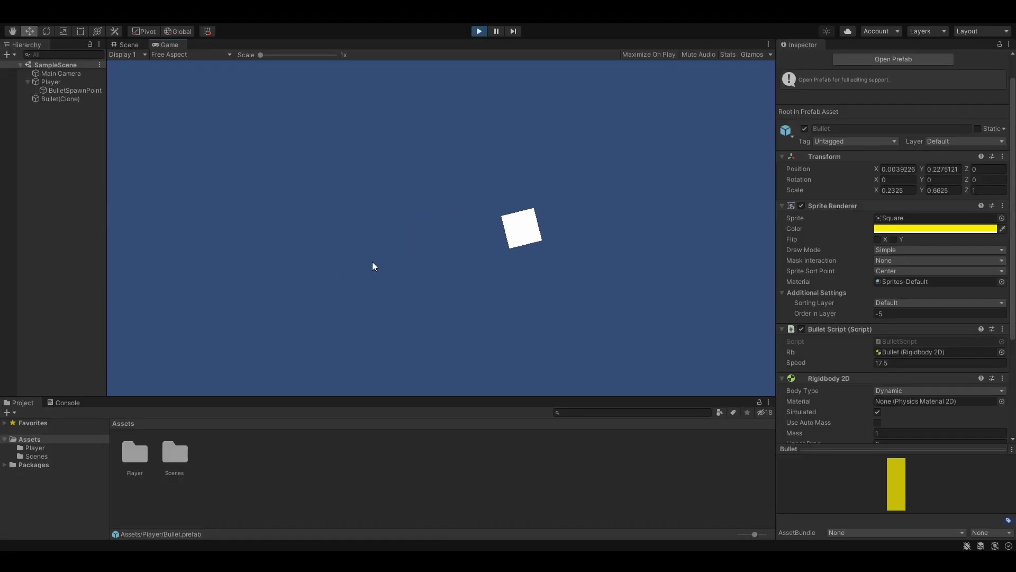
click(371, 228)
click(367, 183)
click(615, 162)
click(615, 162)
key(d)
click(513, 305)
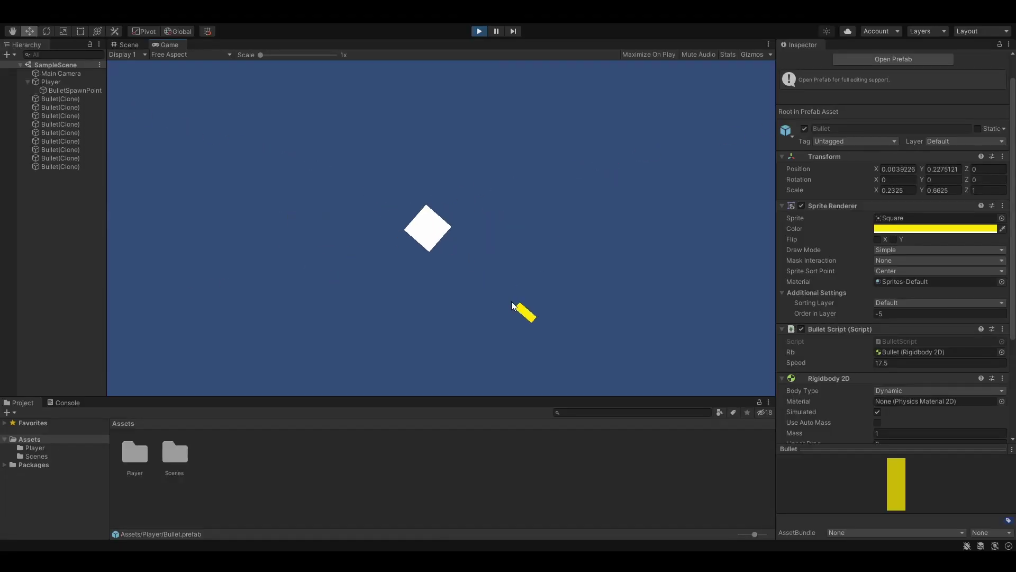
click(513, 305)
key(d)
click(379, 308)
click(378, 307)
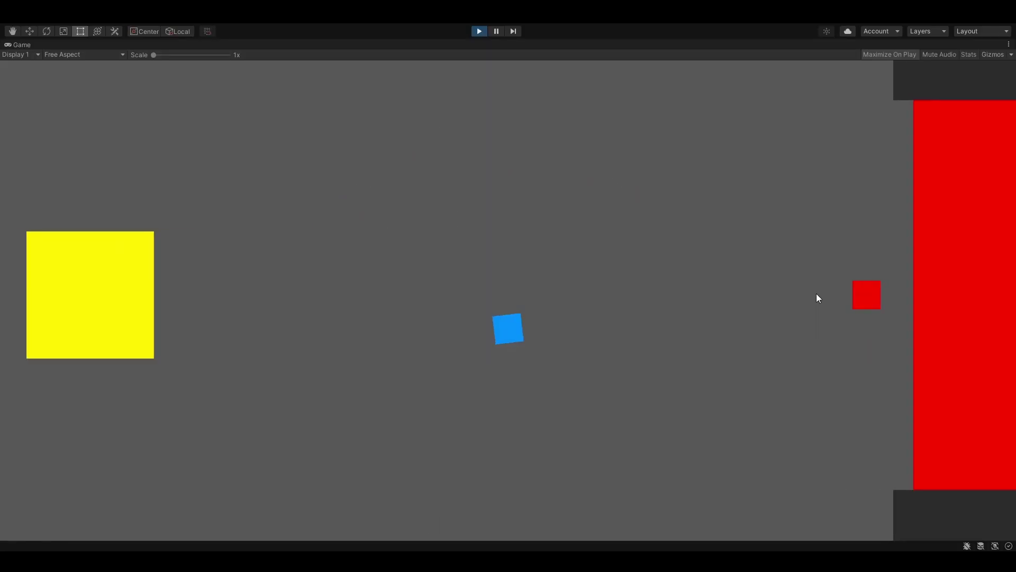
Step: Playtest the maximized game by moving the blue player around the yellow base and shooting at the red enemies
click(746, 287)
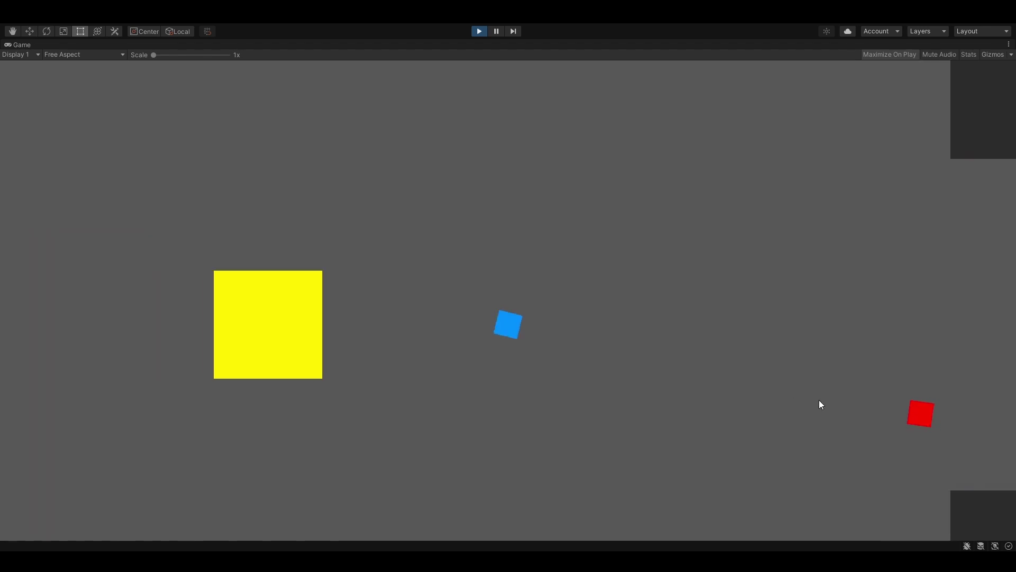
click(820, 401)
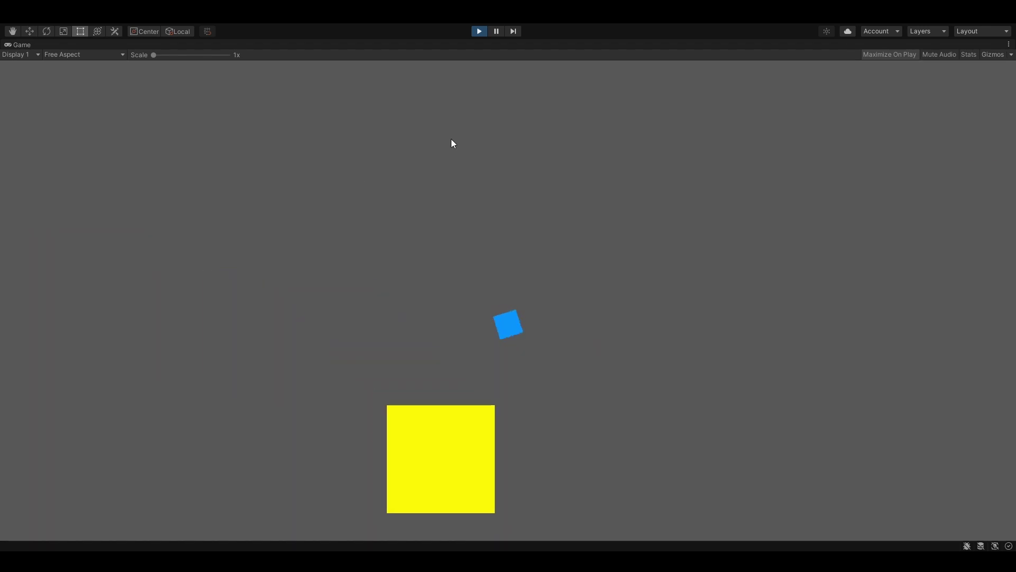
key(s)
click(288, 401)
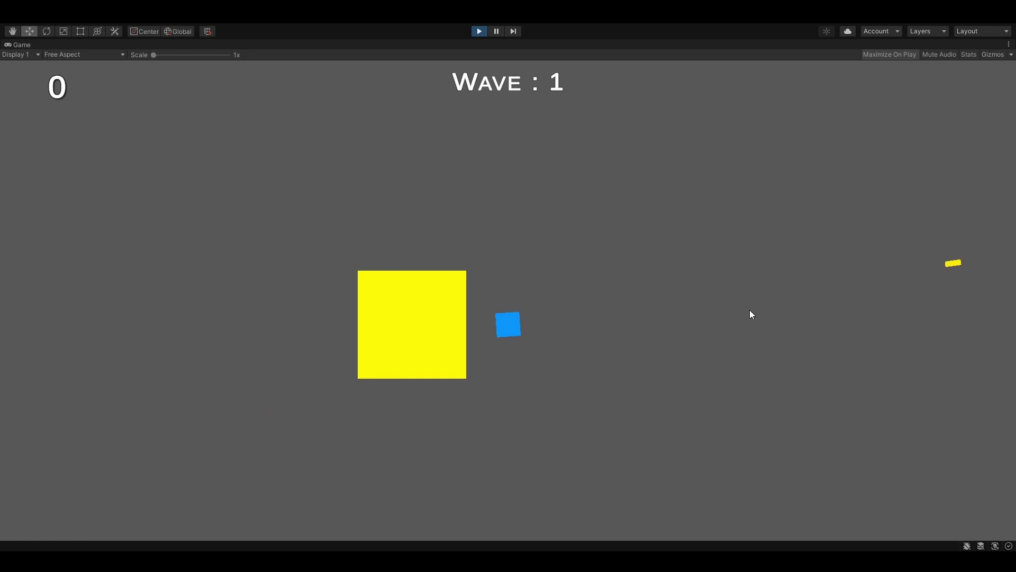
Step: Playtest wave 1 with the score and wave counters by shooting red enemies approaching the yellow base from all sides
key(d)
click(801, 322)
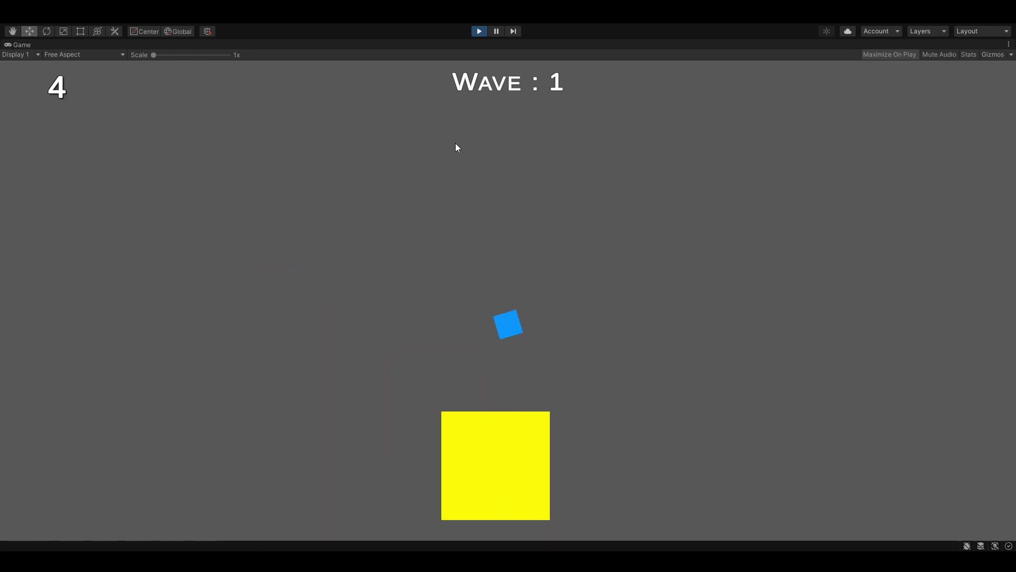
click(570, 158)
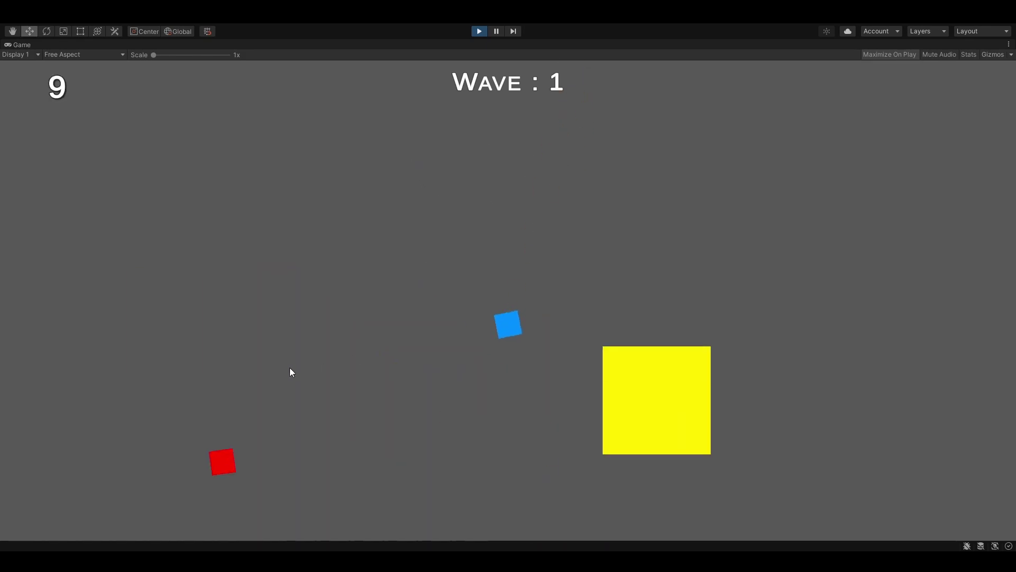
click(287, 392)
click(533, 442)
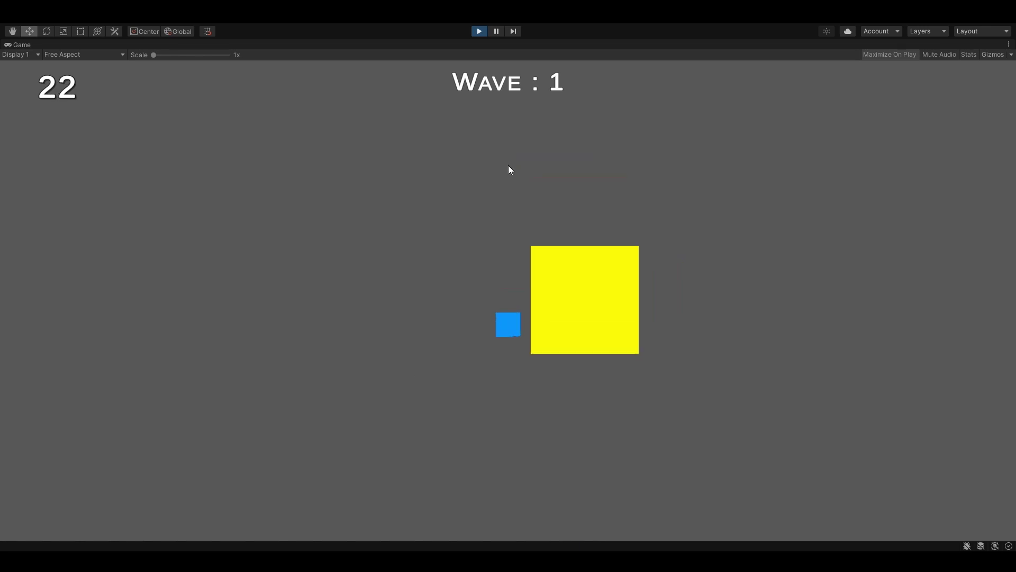
click(516, 167)
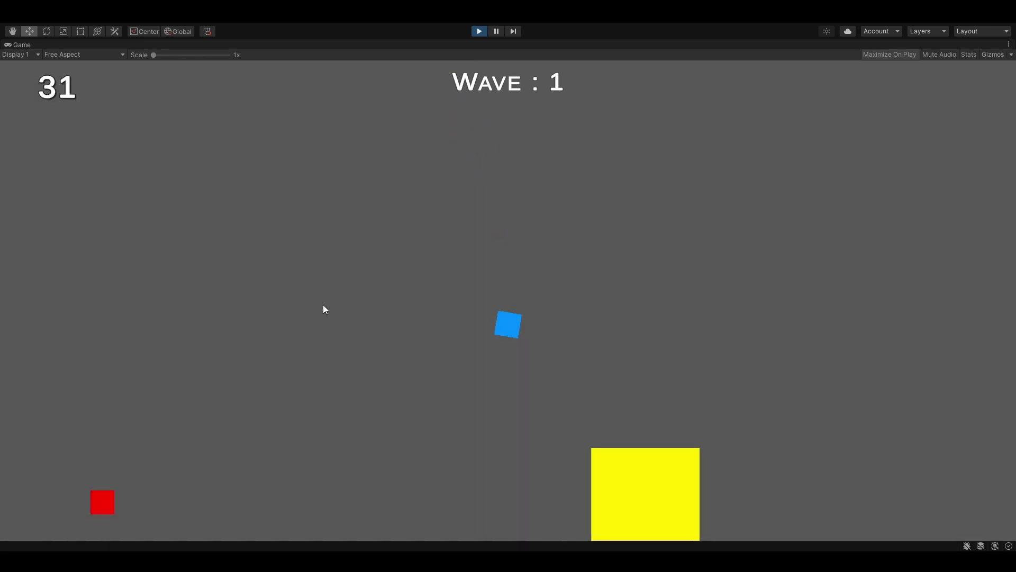
click(225, 365)
click(688, 412)
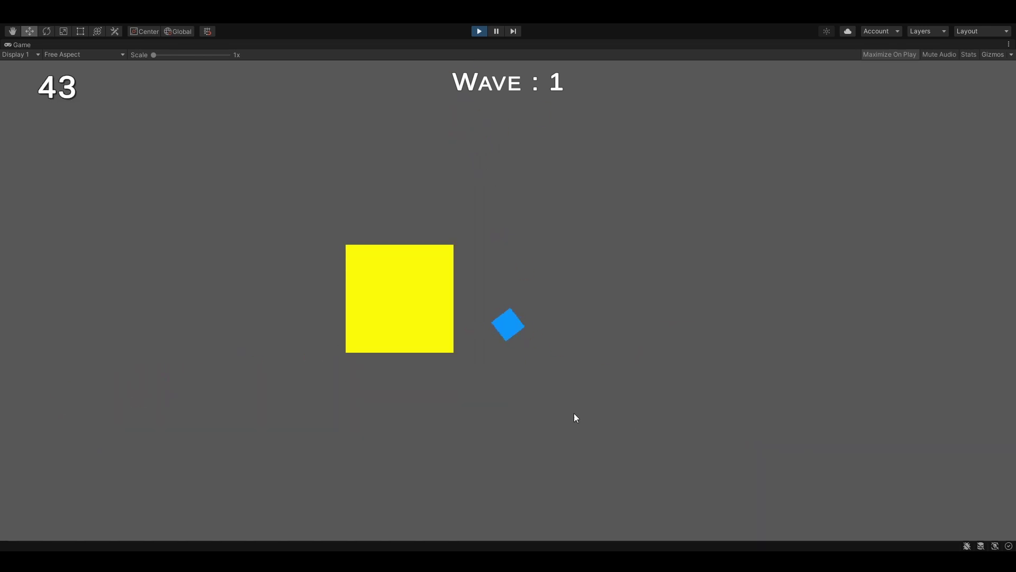
click(362, 448)
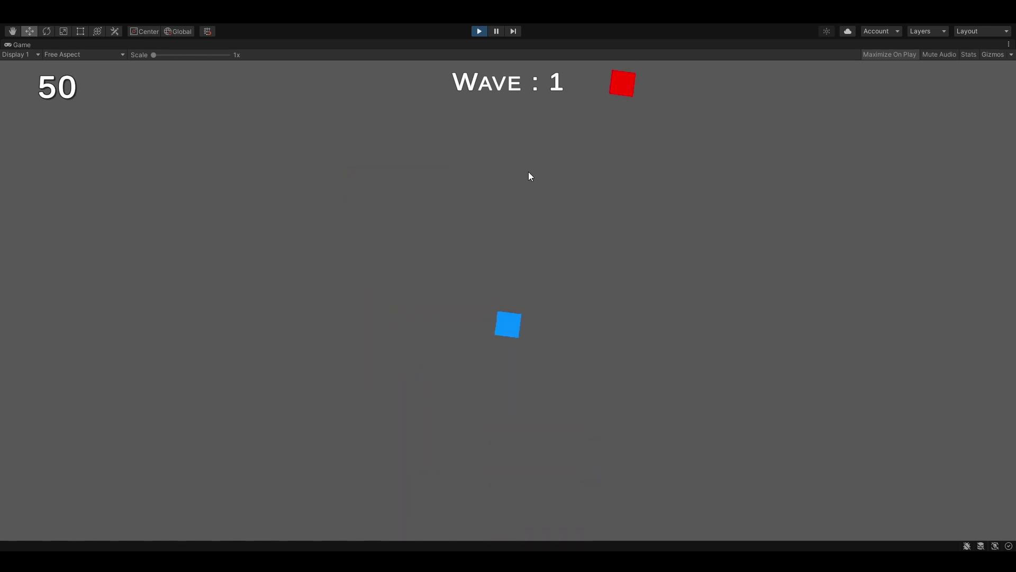
click(561, 178)
click(601, 138)
click(591, 139)
click(578, 123)
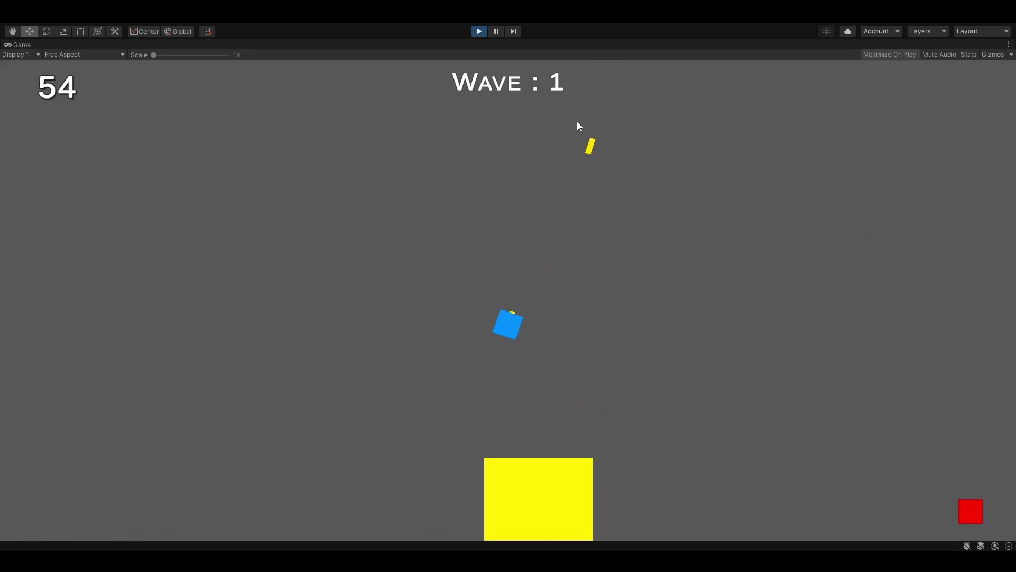
click(315, 404)
click(311, 396)
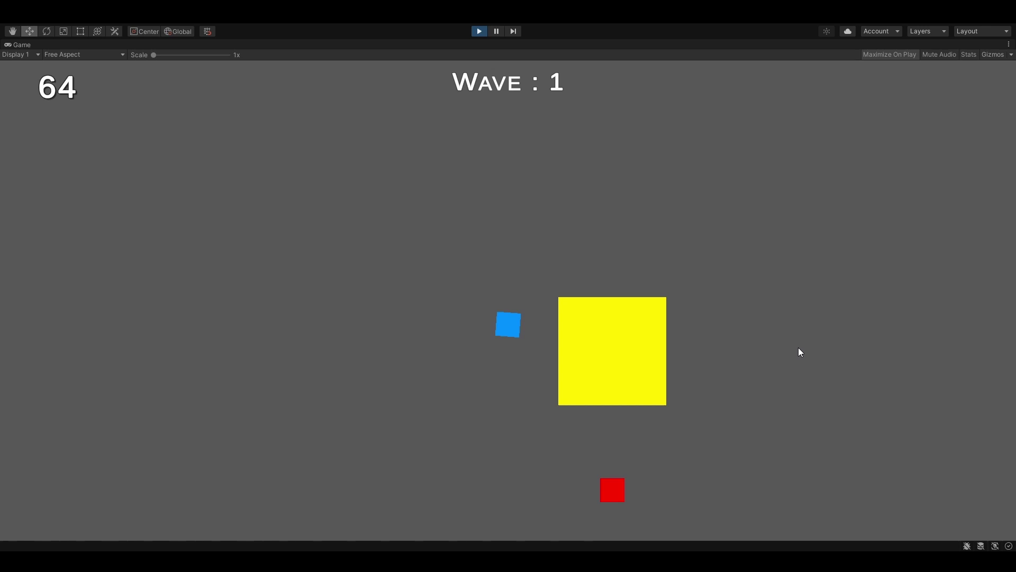
Step: Continue the wave 1 playtest, steering the player in all directions around the base while firing at the remaining enemies
click(638, 418)
click(639, 379)
key(s)
key(d)
key(w)
key(d)
click(853, 365)
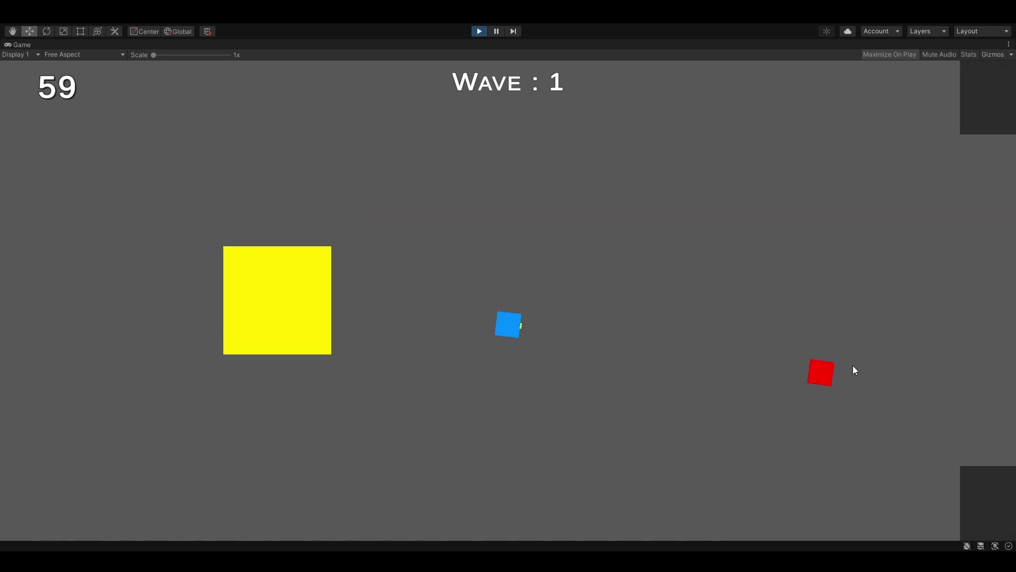
key(a)
key(s)
key(w)
click(486, 162)
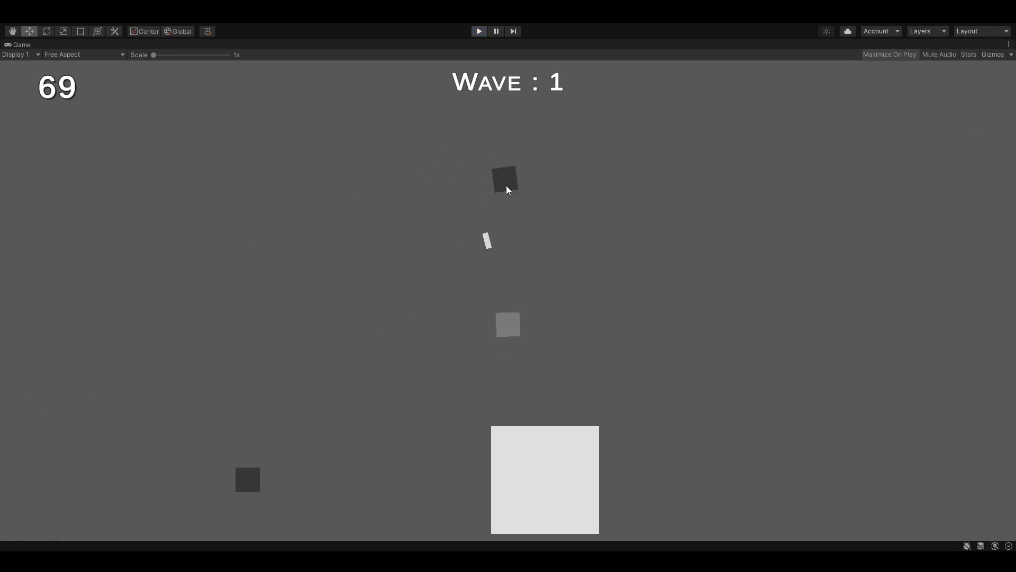
click(394, 446)
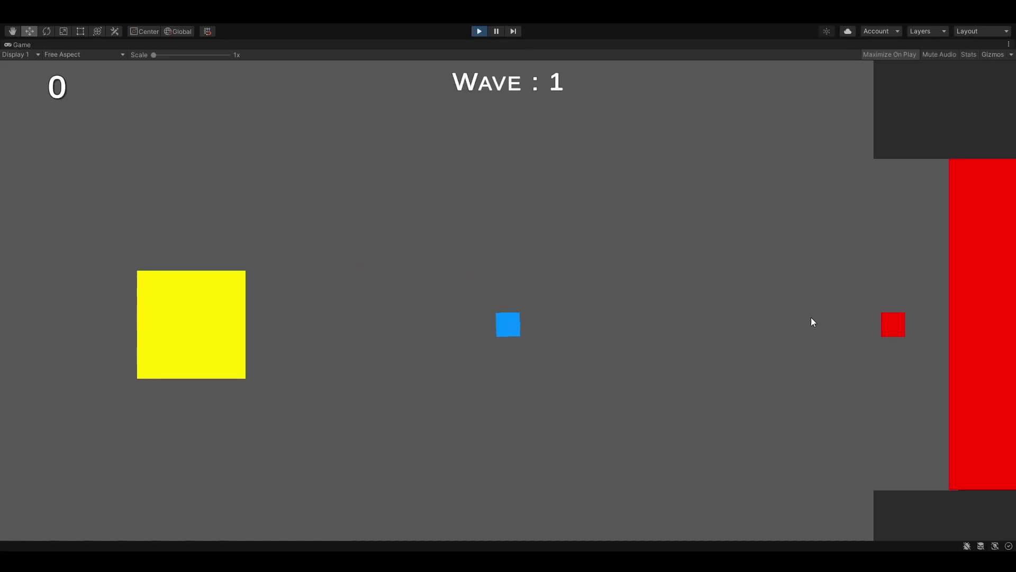
Step: Play a fresh run from wave 1 into wave 2 to test enemy shooting and the upgrade card display
click(810, 320)
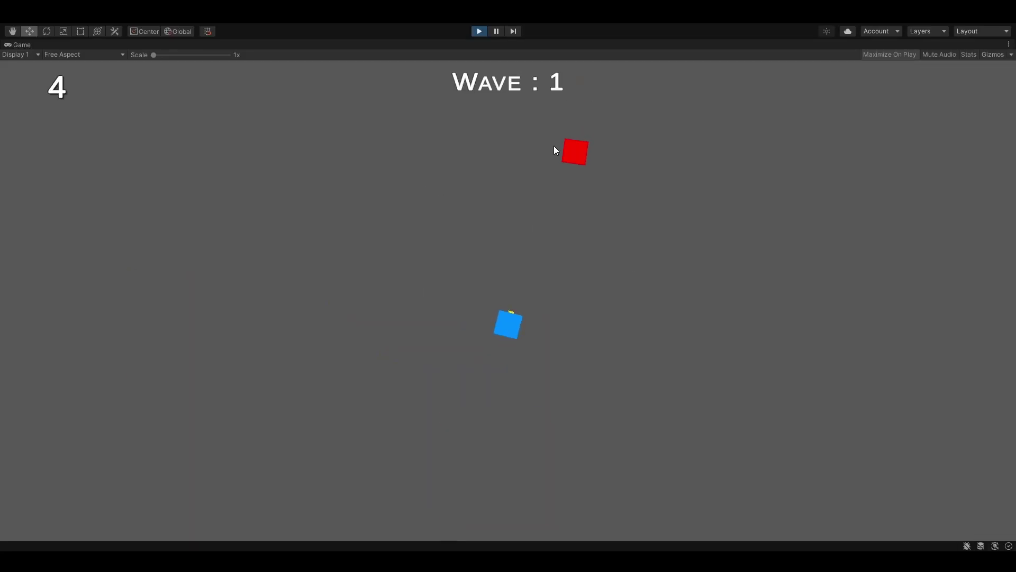
click(265, 405)
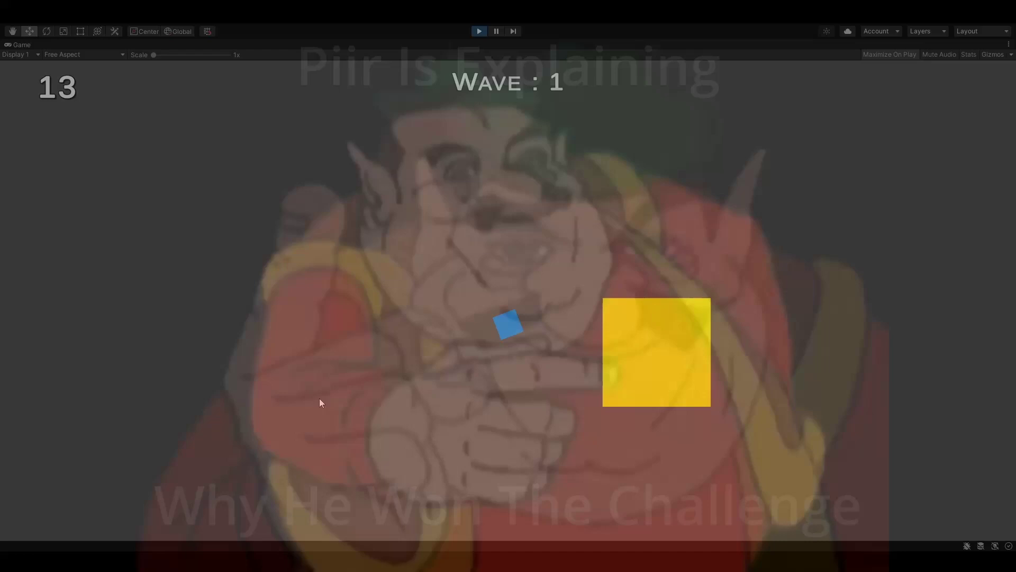
click(497, 404)
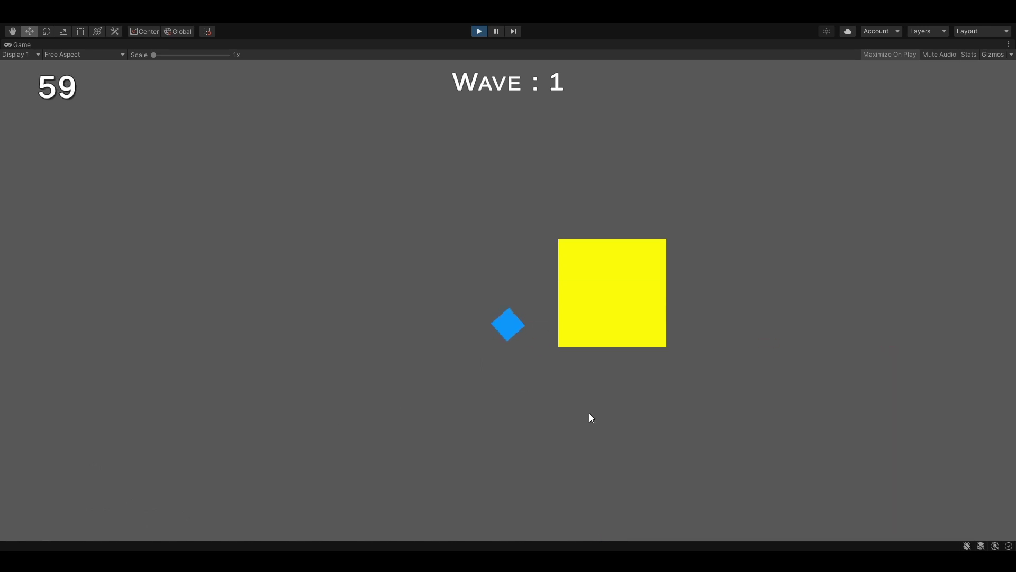
click(851, 357)
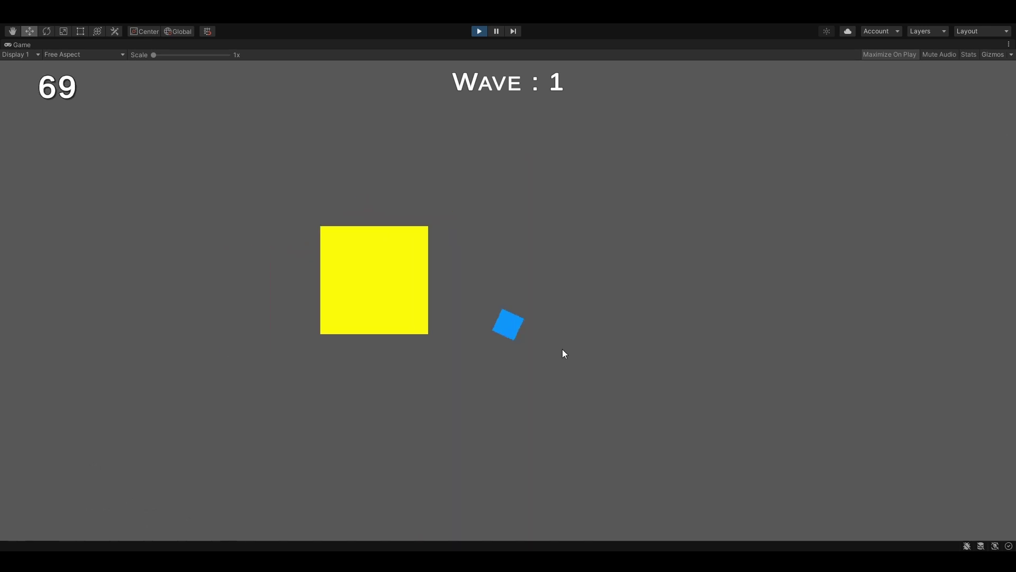
click(411, 450)
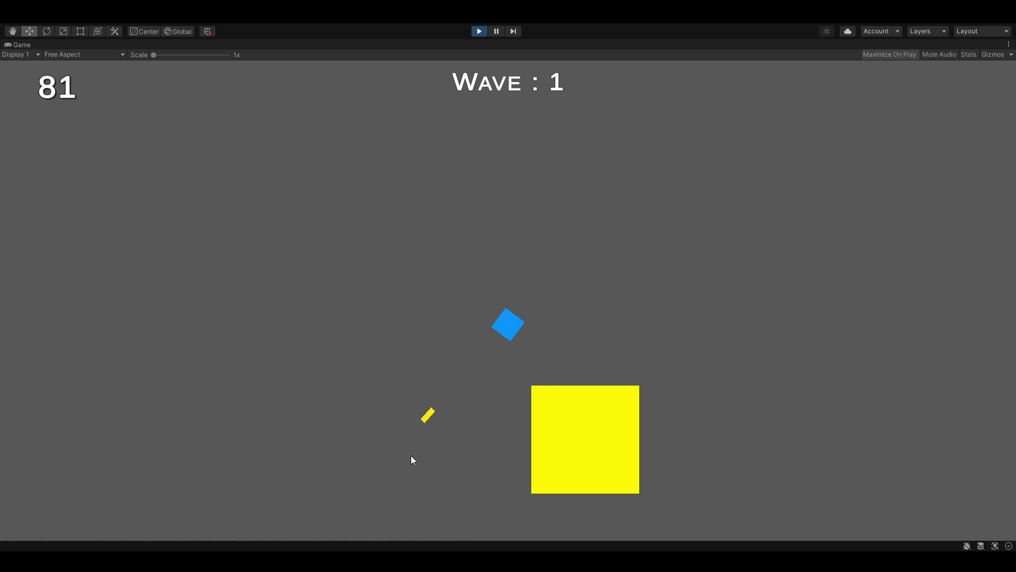
key(d)
key(s)
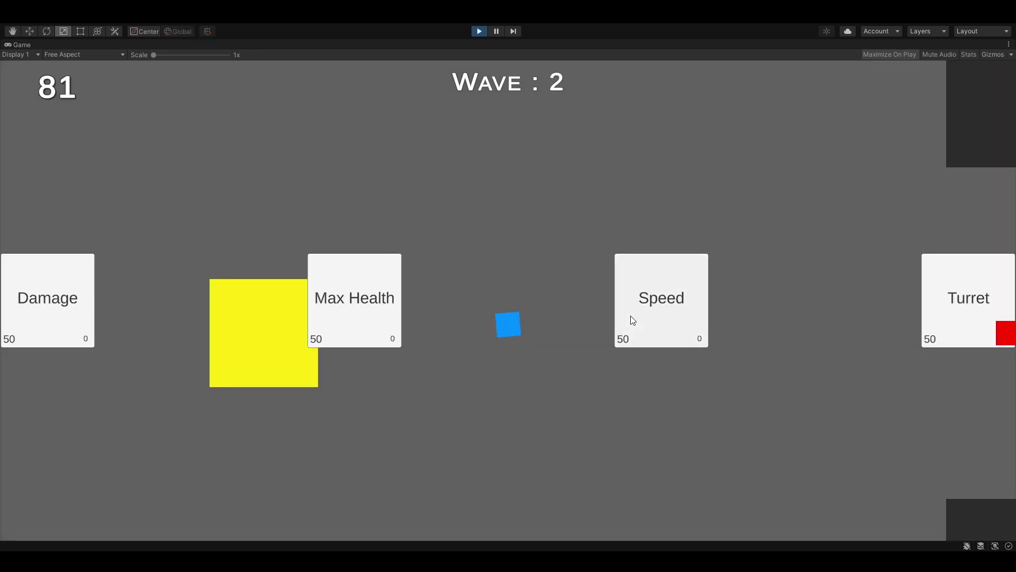
key(s)
key(d)
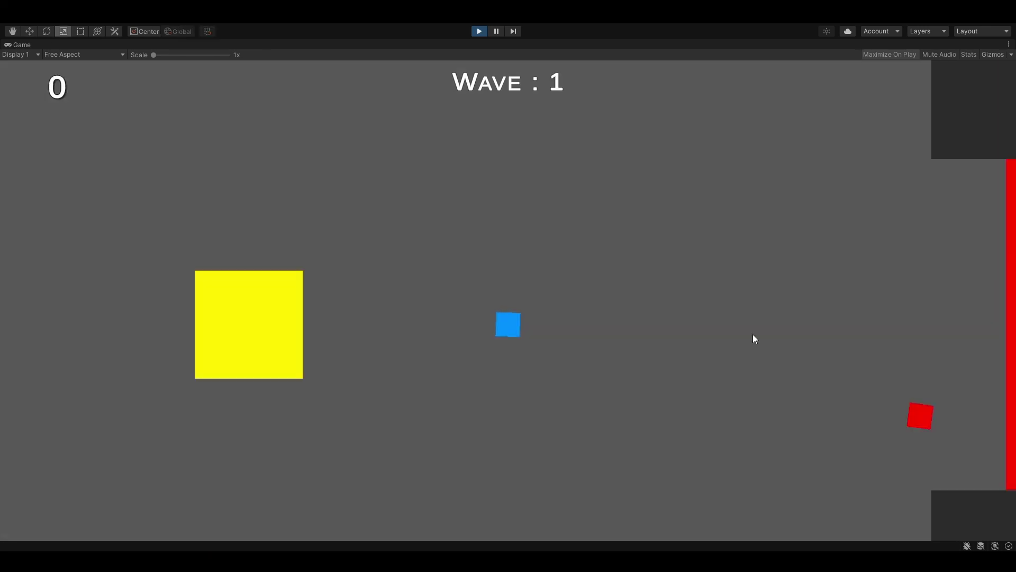
Step: Start wave 1 over and test moving the player around the yellow base while shooting at nearby enemies
click(793, 399)
key(a)
key(d)
key(a)
key(s)
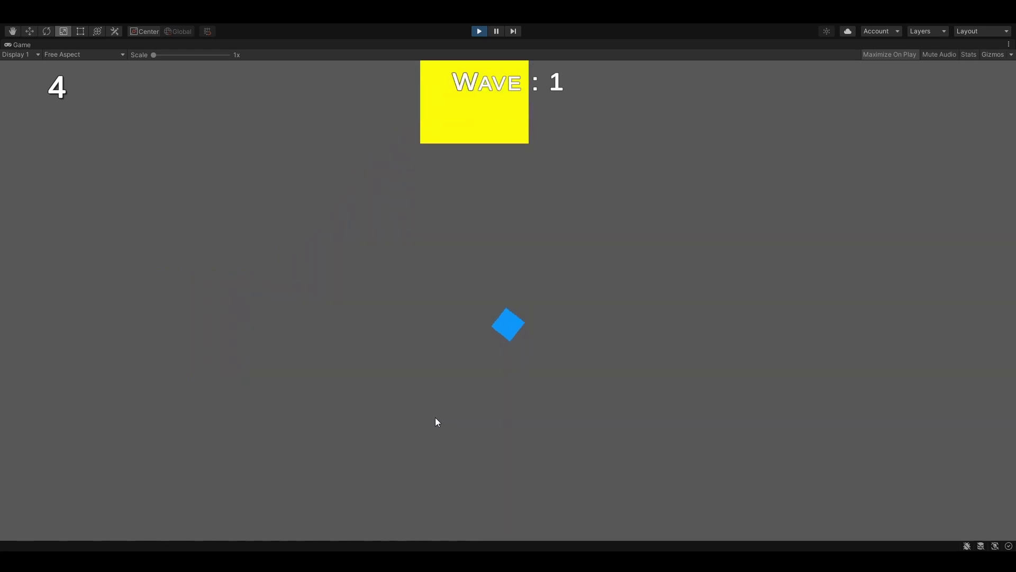
click(419, 421)
key(w)
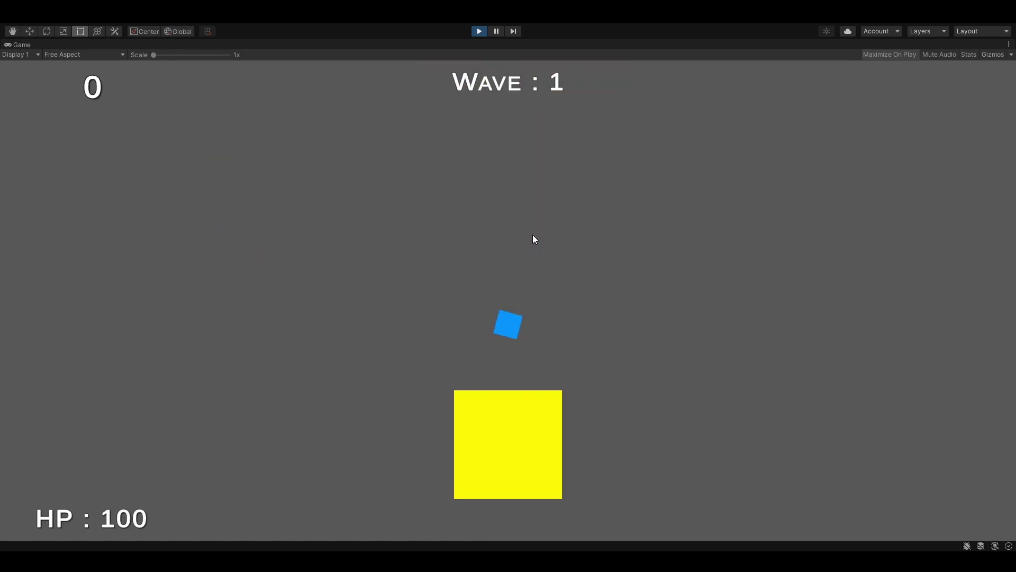
Step: Playtest wave 1 with the HP display, shooting at the enemies closing in on the base
click(580, 239)
click(796, 397)
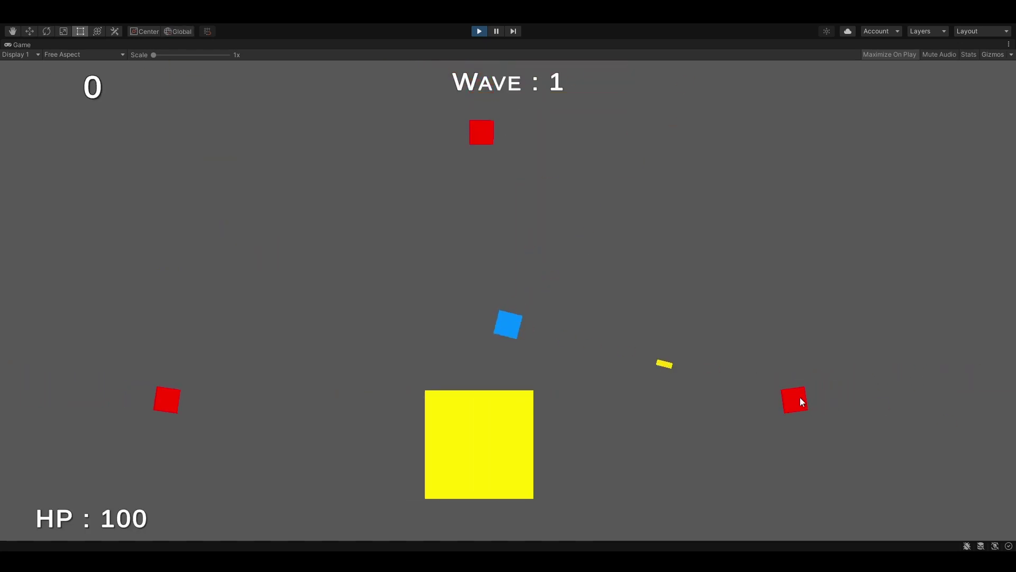
key(d)
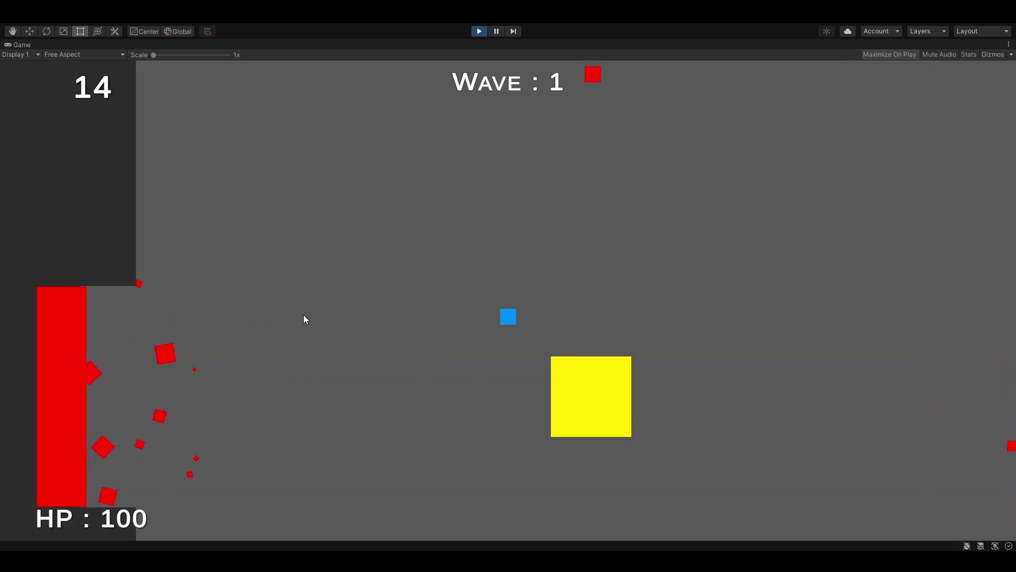
Step: Playtest wave 1 with the red spawner particles, moving between the spawners and shooting enemies on both sides
click(581, 129)
click(635, 420)
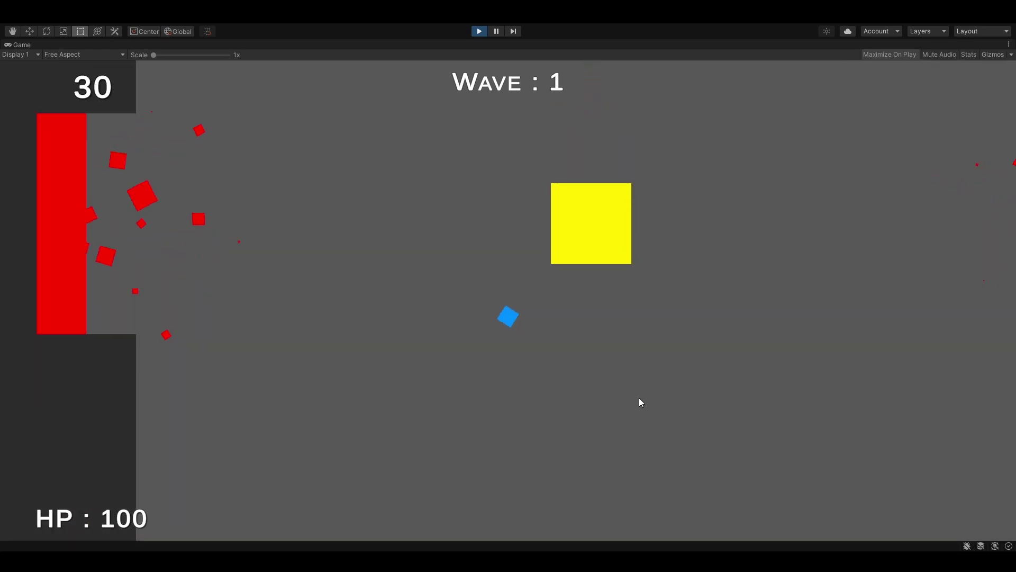
key(d)
key(w)
click(835, 237)
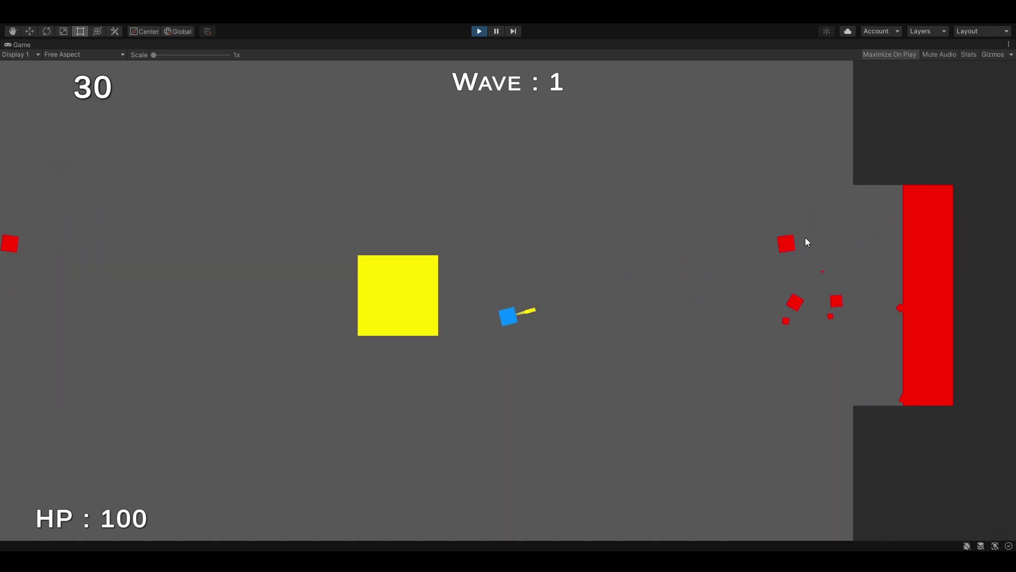
key(a)
key(s)
click(304, 231)
key(d)
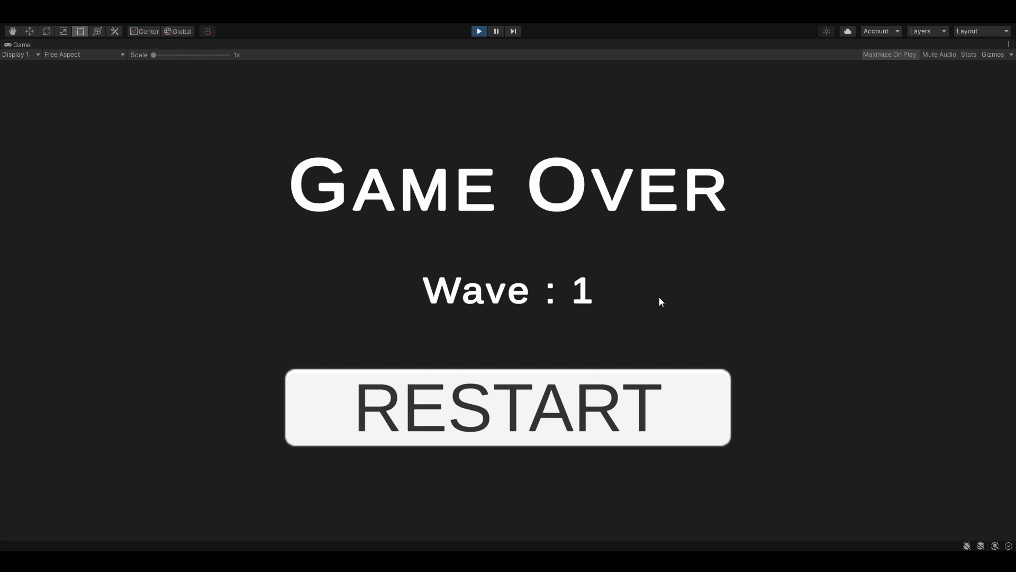
Step: Playtest wave 1 with the glow effects and bullet trails, moving around the base and shooting enemies near both spawners
key(space)
key(d)
key(s)
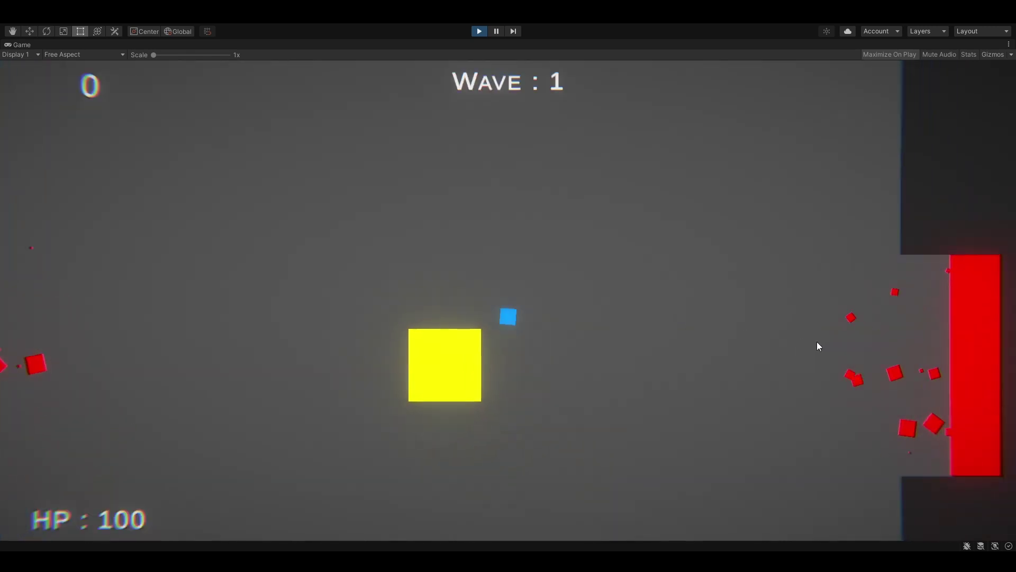
key(a)
key(w)
key(s)
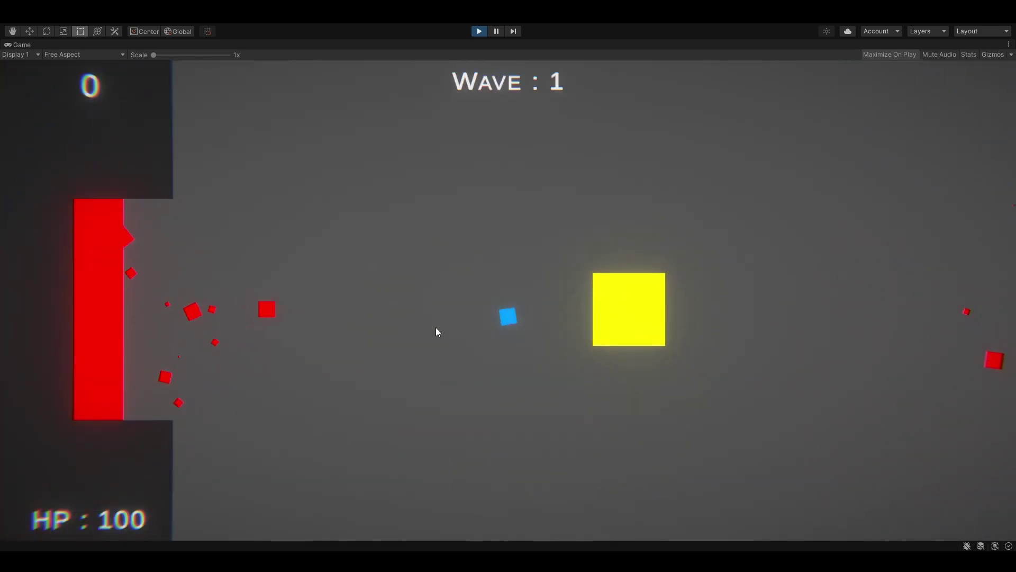
key(d)
click(291, 303)
click(291, 304)
key(w)
key(d)
click(656, 404)
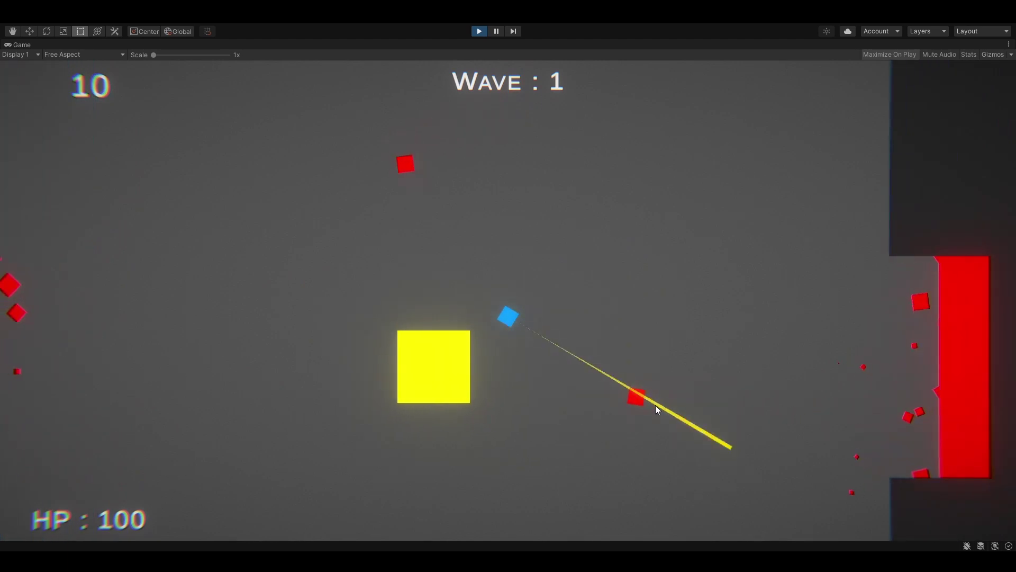
Step: Playtest wave 1 with the glow and bullet trails, circling the yellow base and shooting enemies above, below and beside it
key(a)
click(463, 240)
key(s)
key(d)
click(354, 444)
key(a)
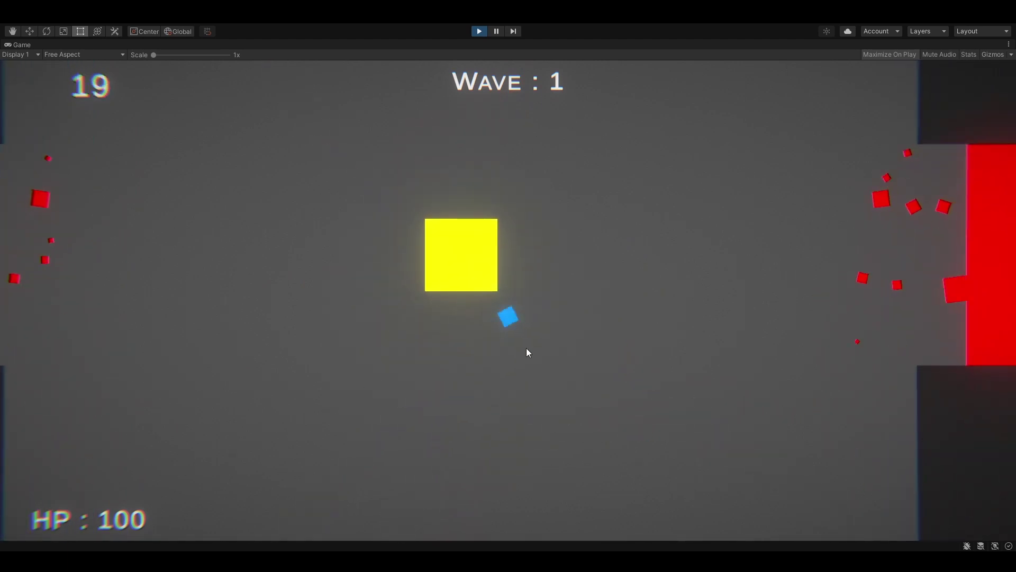
key(d)
key(w)
key(a)
click(719, 297)
key(a)
key(w)
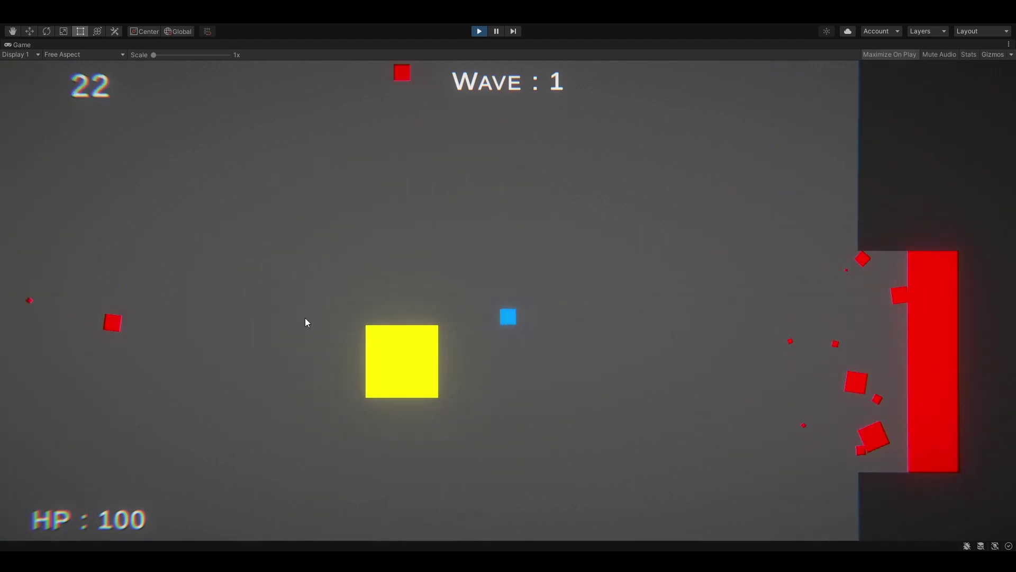
Step: Continue the wave 1 playtest, crossing beneath the base to shoot the enemy there and firing toward the right-hand spawner
click(268, 351)
click(531, 167)
key(a)
key(s)
click(595, 391)
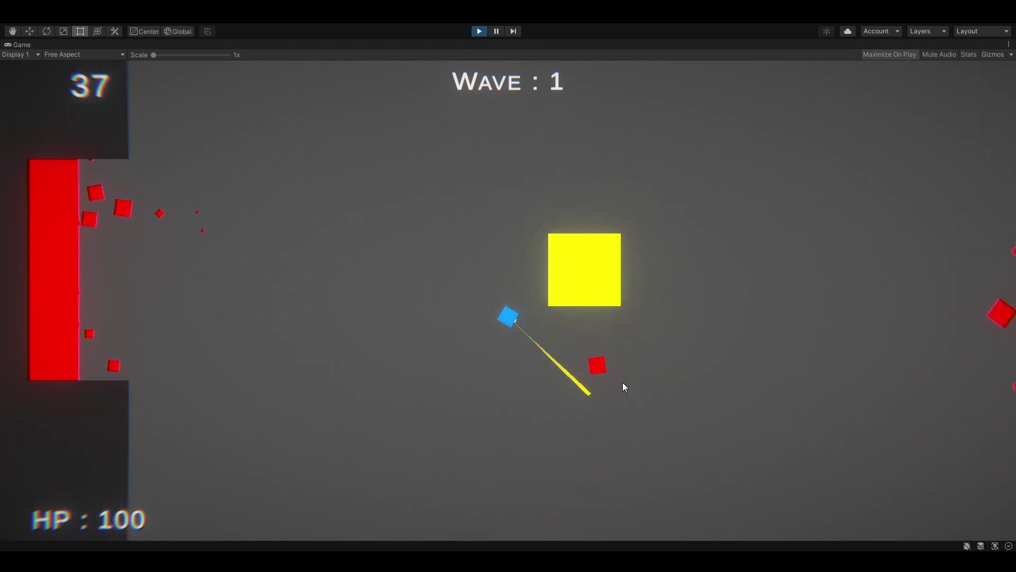
click(623, 382)
click(591, 347)
key(d)
key(w)
click(809, 231)
click(760, 250)
key(a)
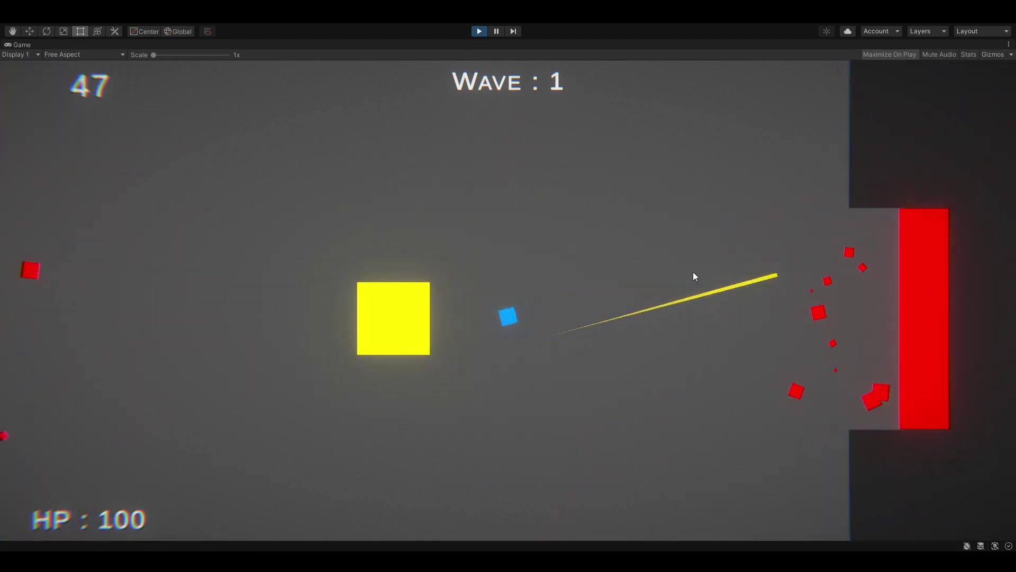
Step: Test the enemy death particles and score counter in wave 1 by shooting enemies approaching the base from several directions
key(a)
click(243, 362)
click(263, 356)
key(d)
click(533, 158)
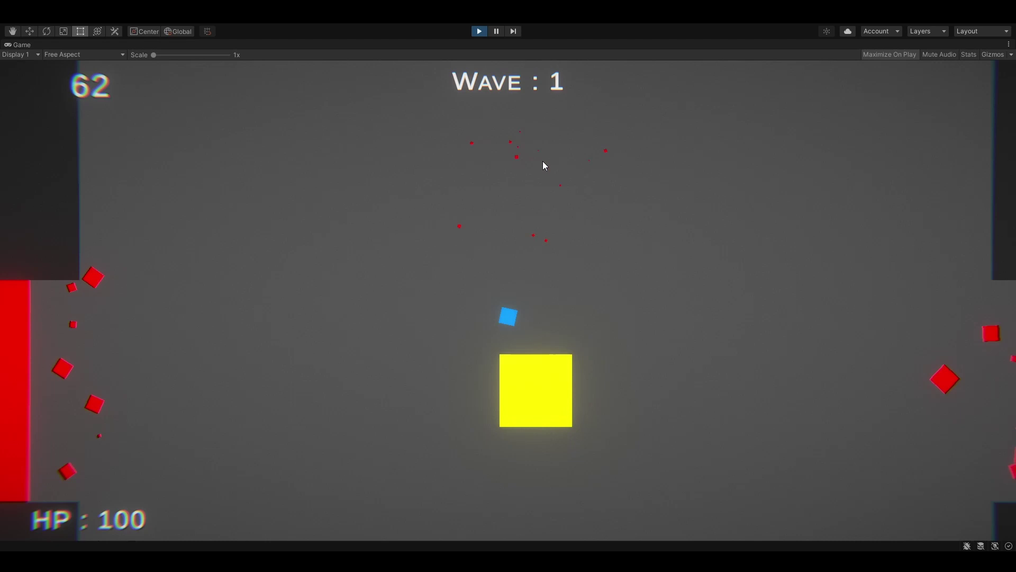
key(d)
key(s)
click(437, 418)
click(888, 292)
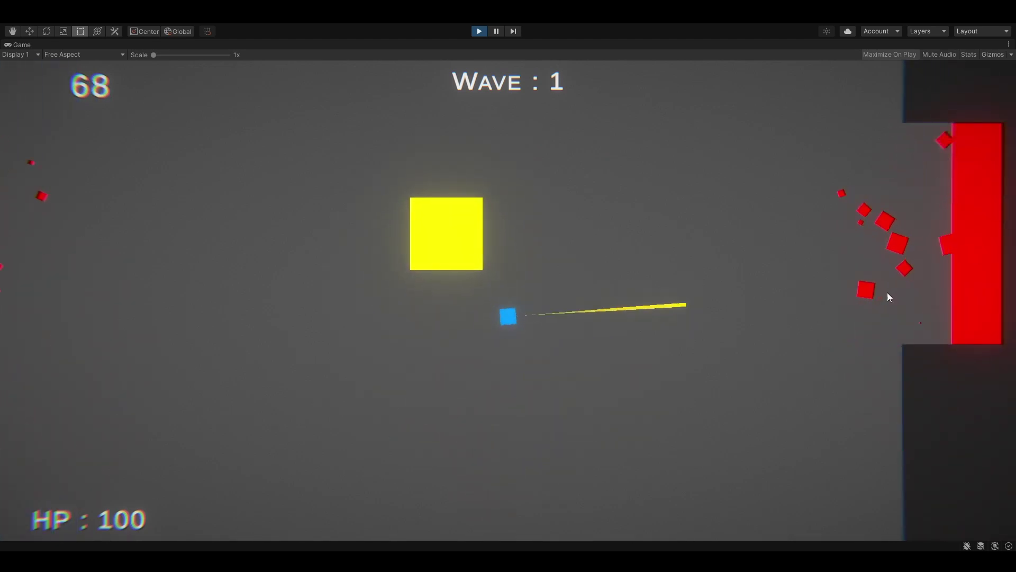
key(w)
key(a)
key(d)
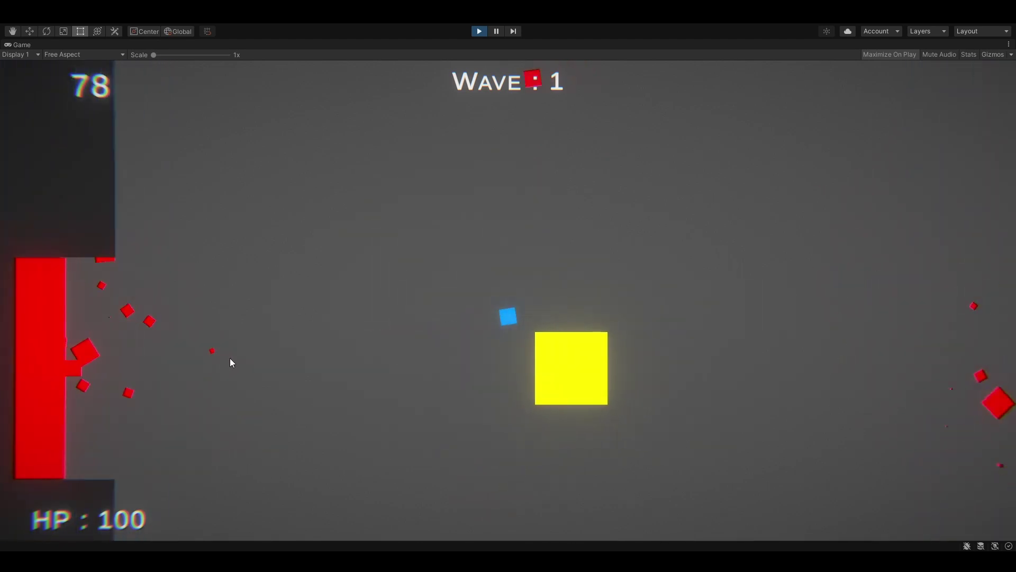